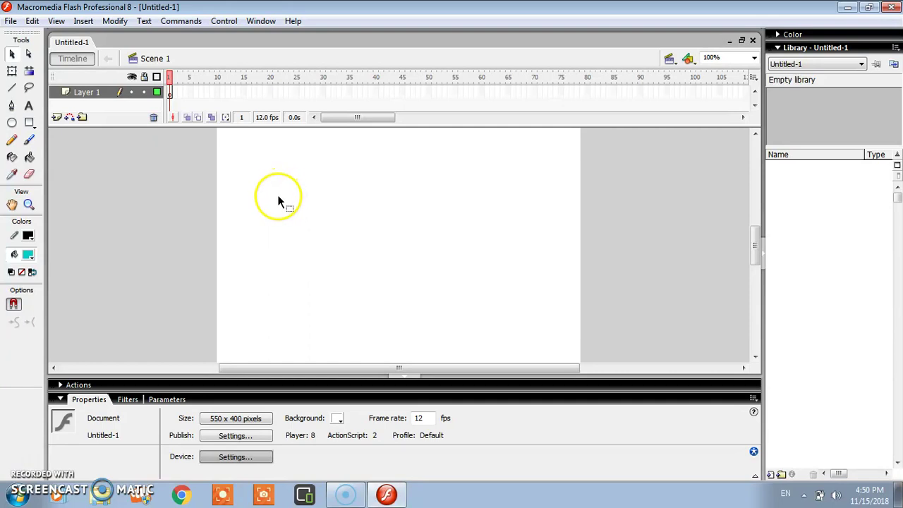
Draw a cyan, black-outlined oval with a cyan square to its right on the stage
left_click(12, 122)
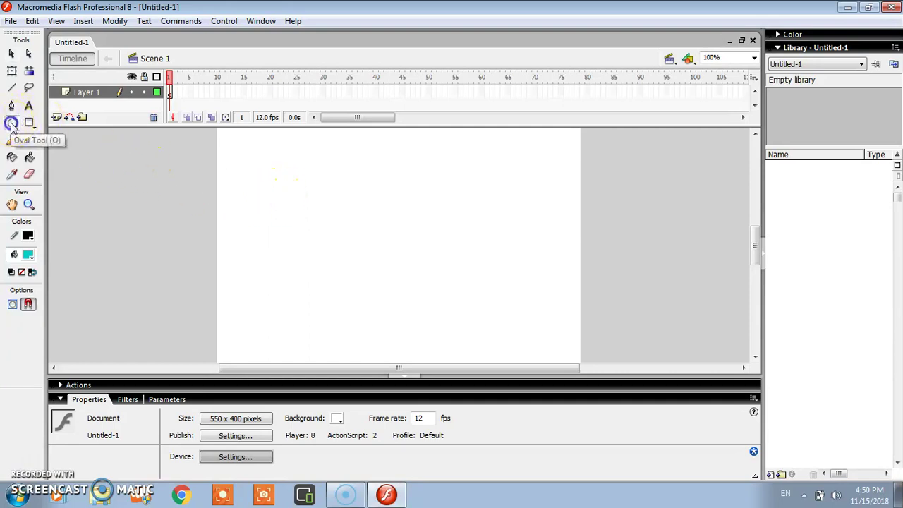
left_click_drag(266, 218, 340, 282)
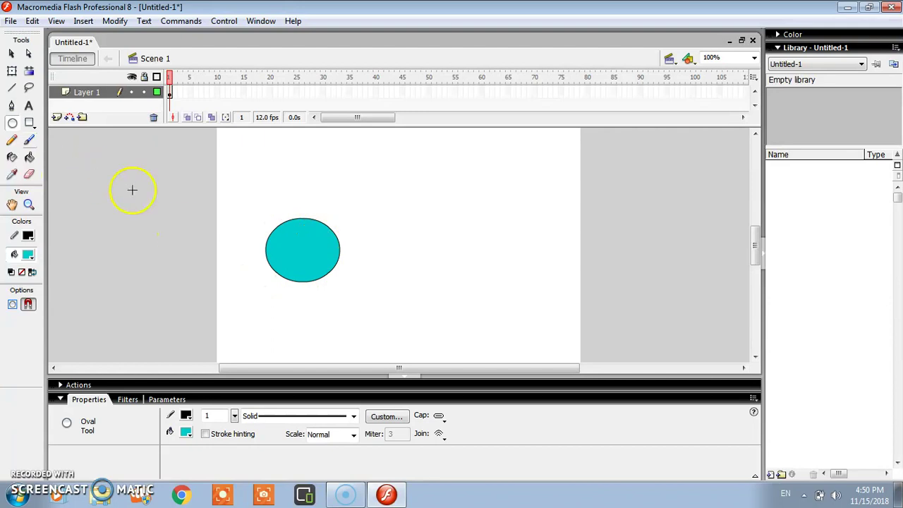
left_click(29, 125)
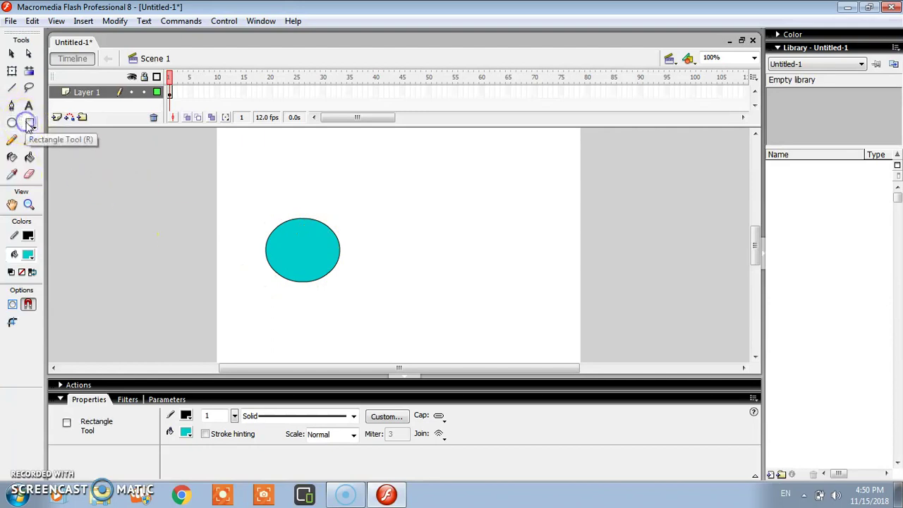
left_click_drag(375, 230, 450, 294)
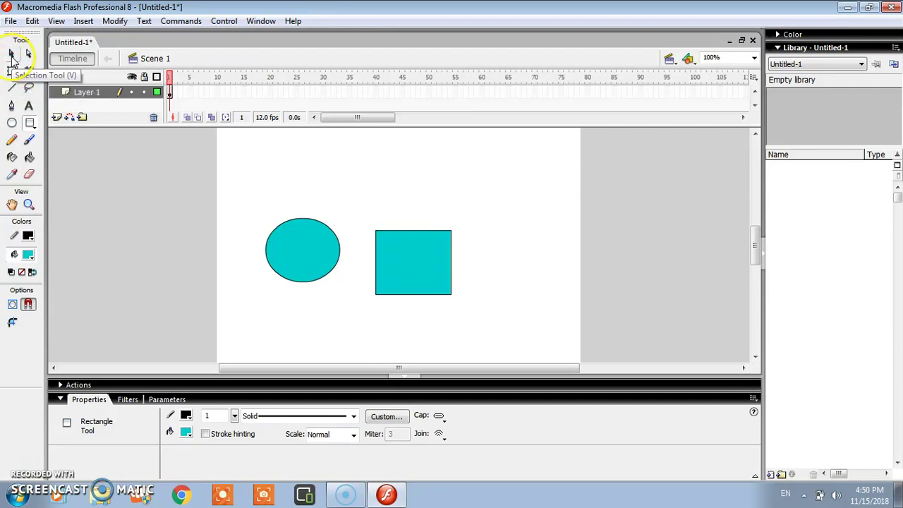
left_click(11, 55)
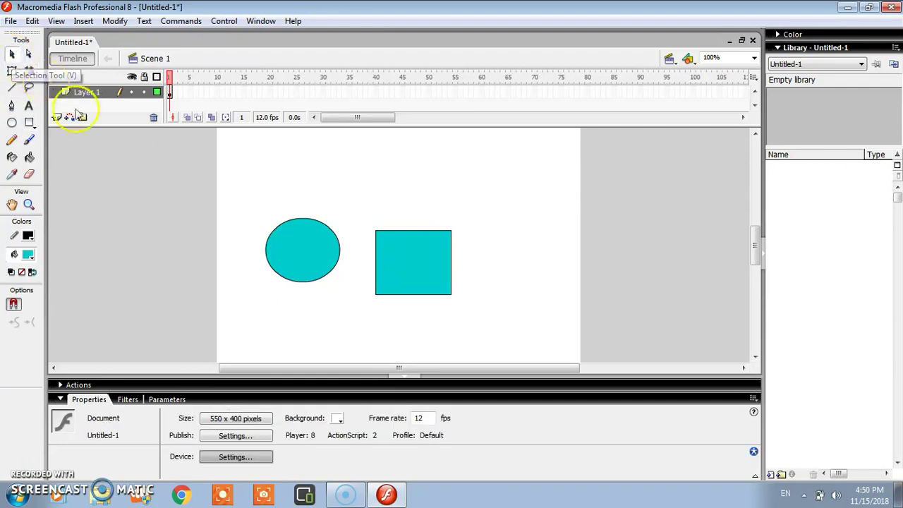
Try picking the oval and square fills, then re-arm the Selection tool
left_click(308, 241)
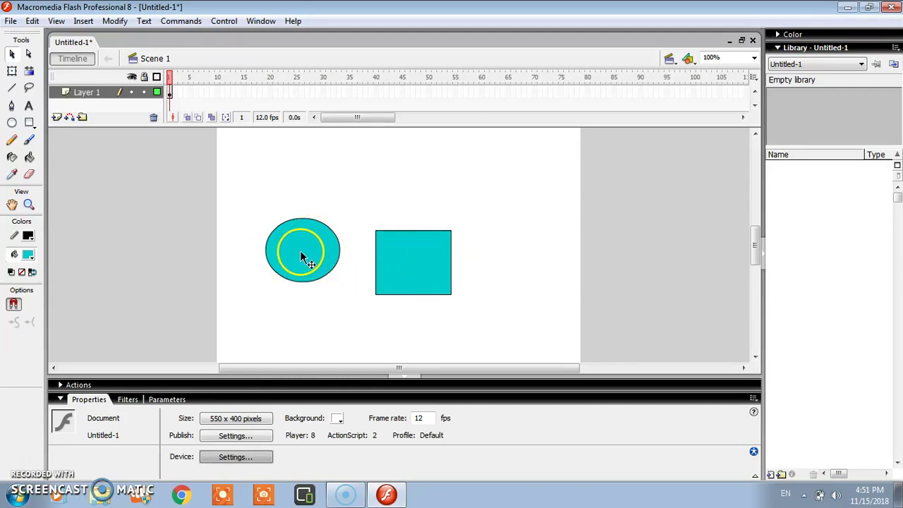
left_click_drag(304, 258, 306, 260)
left_click(425, 280)
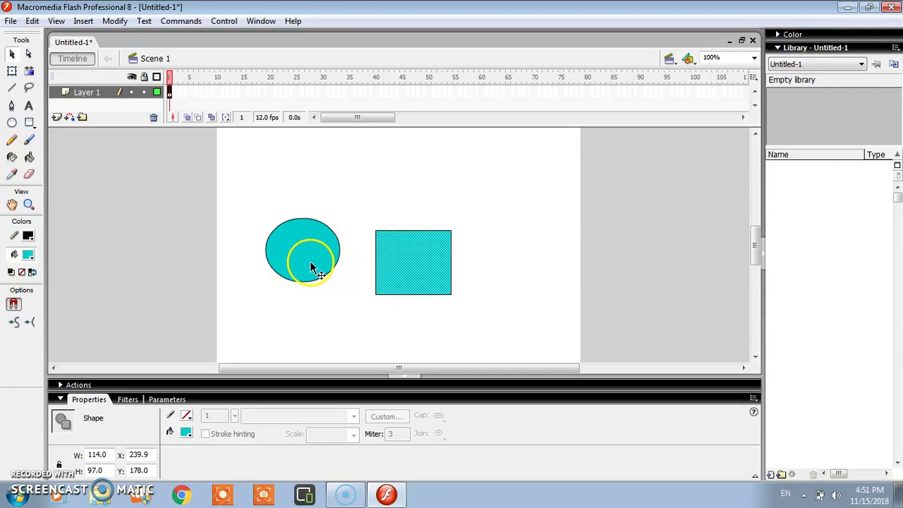
left_click(12, 54)
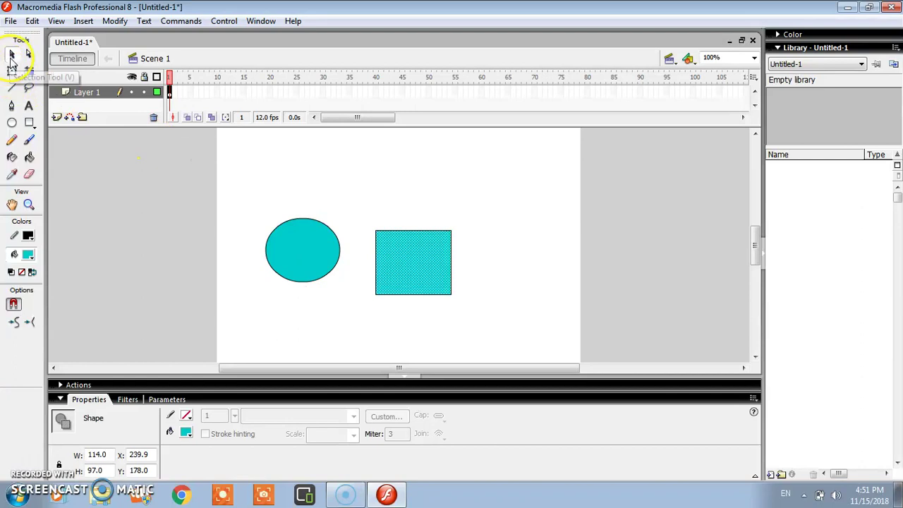
Select the oval's fill and outline plus the square's fill and top, bottom and right edges
left_click(294, 247)
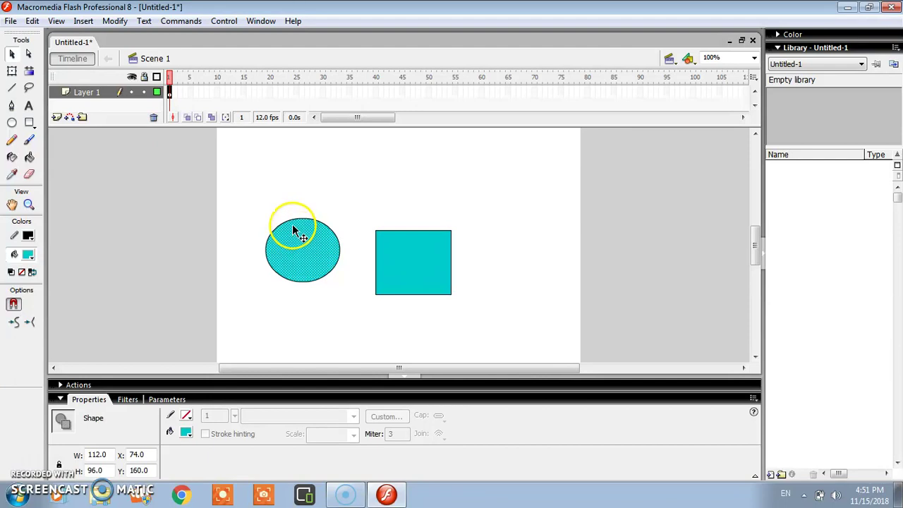
left_click(291, 222, "shift")
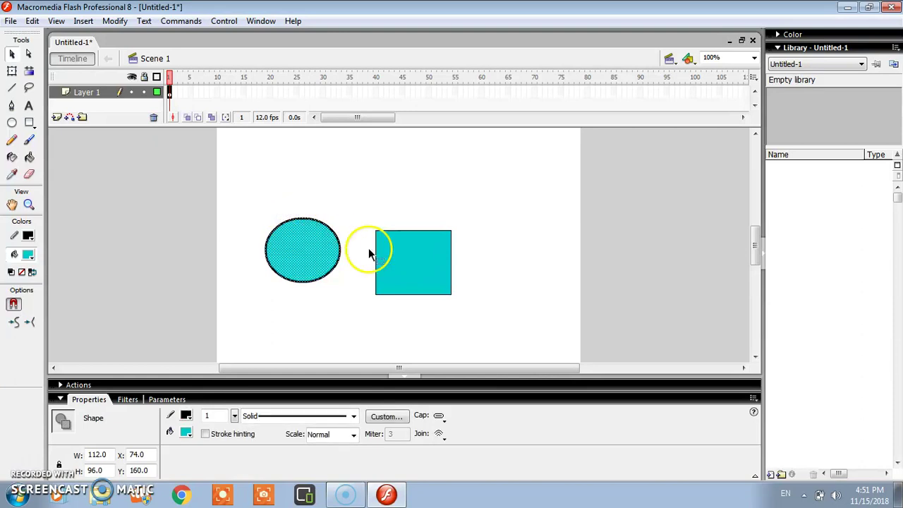
left_click(416, 264)
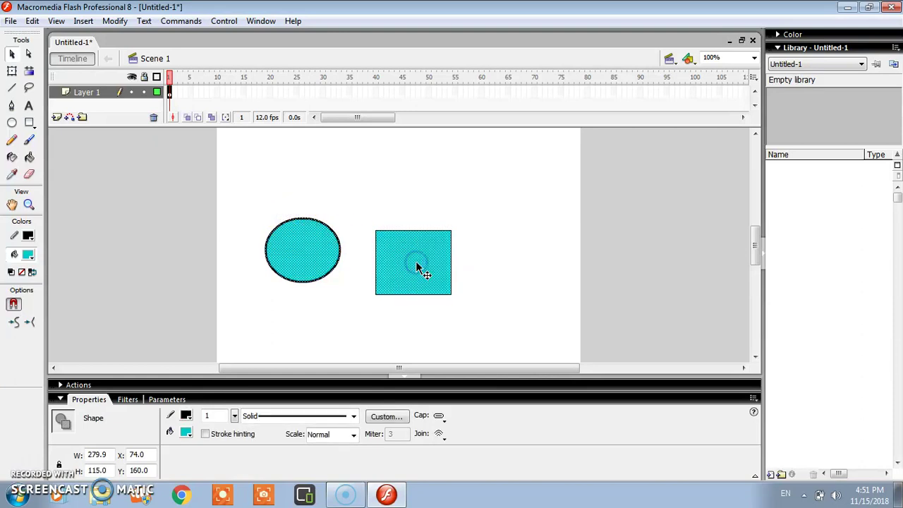
left_click(409, 234)
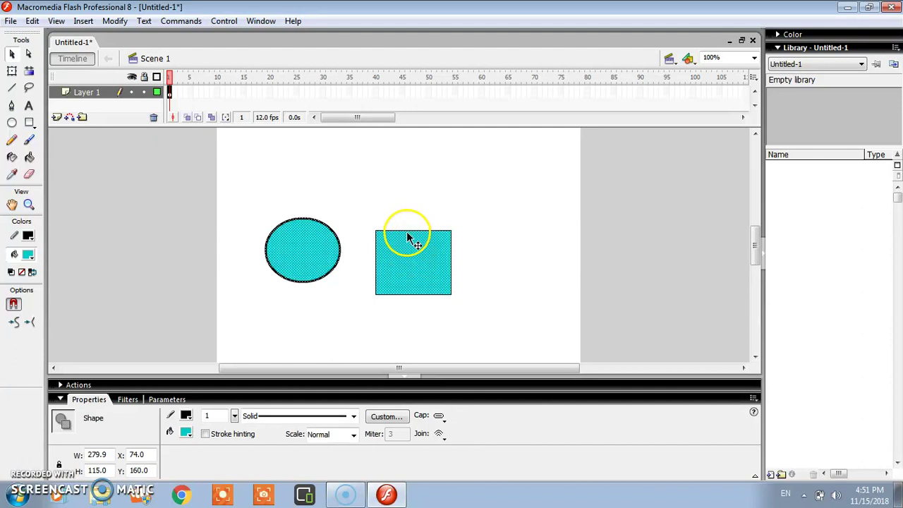
left_click(408, 232, "shift")
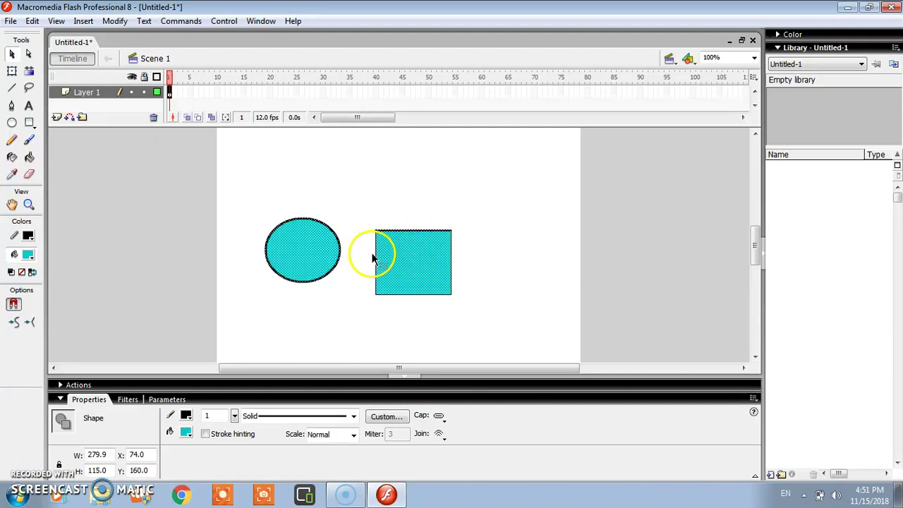
left_click(406, 294, "shift")
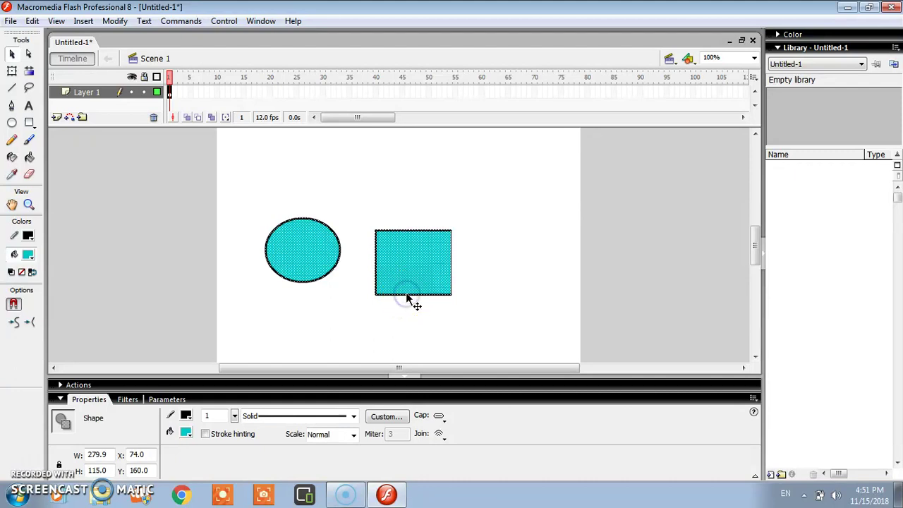
left_click(452, 272, "shift")
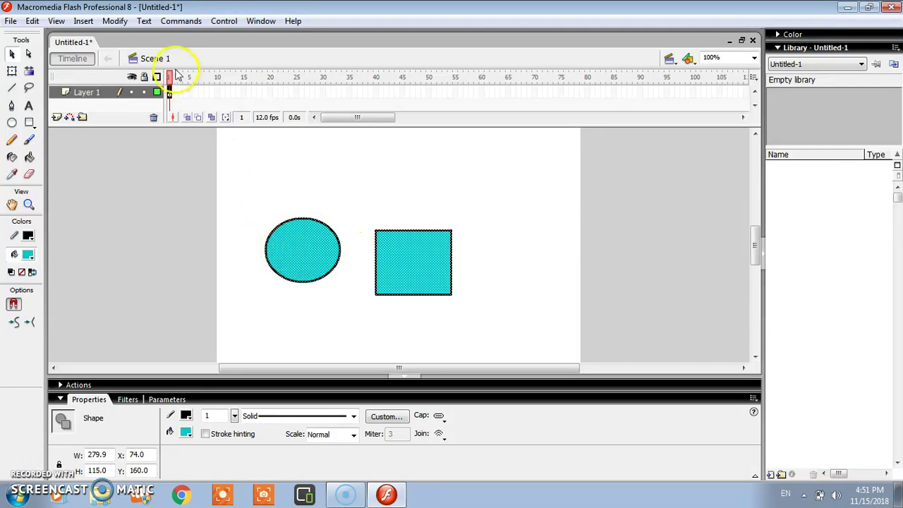
Group the oval and square with Modify > Group and move the group up and left
left_click(115, 21)
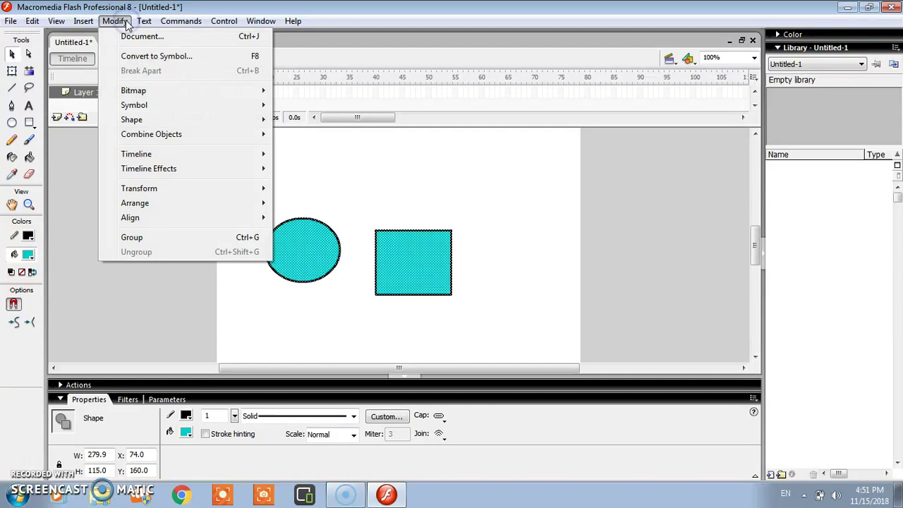
left_click(132, 238)
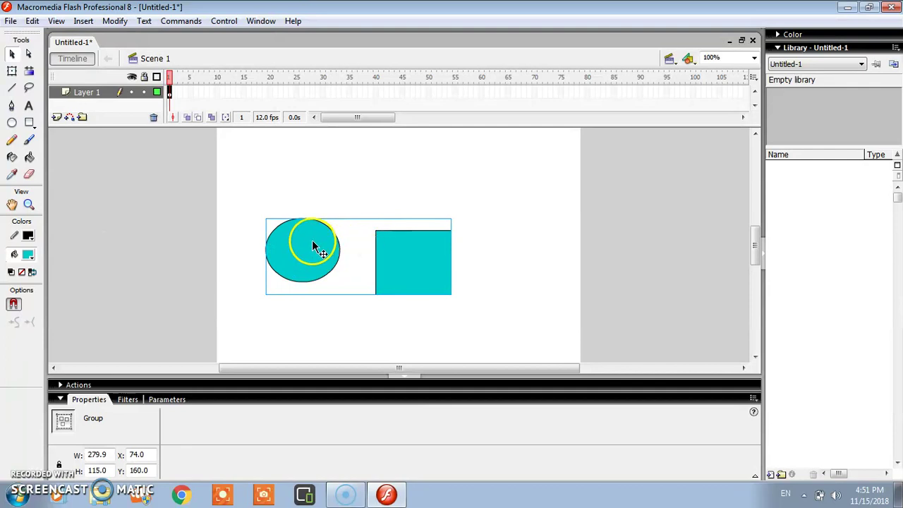
mouse_move(316, 246)
left_mouse_down()
mouse_move(348, 187)
mouse_move(356, 281)
left_mouse_up()
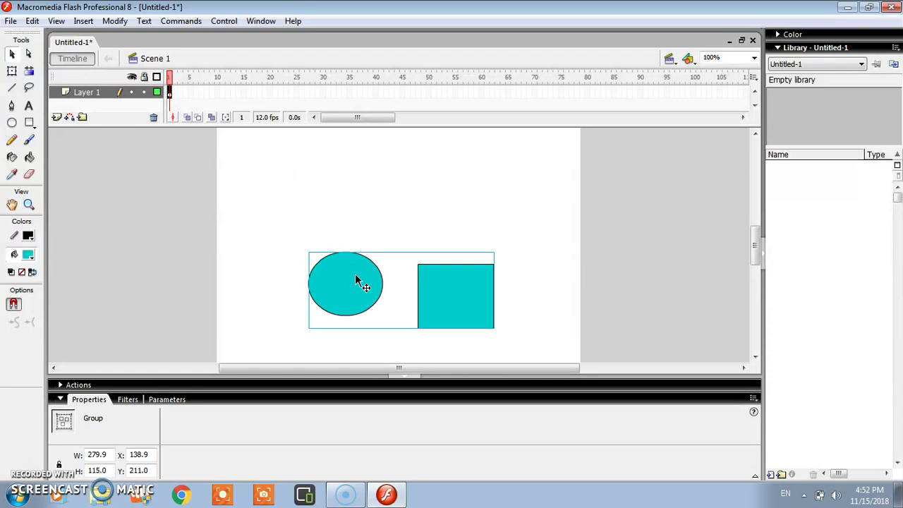
left_click_drag(355, 280, 344, 217)
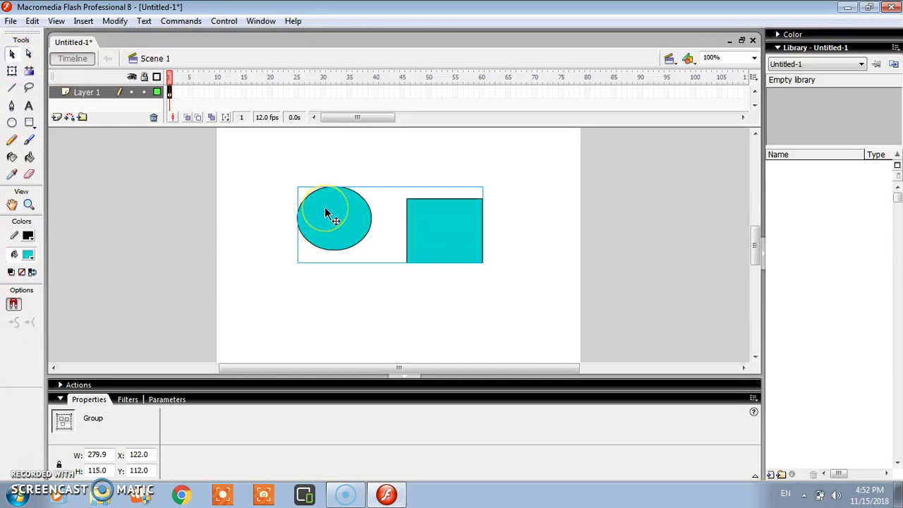
Click around the grouped shapes, then deselect the group on the empty stage
left_click(401, 195)
left_click(295, 224)
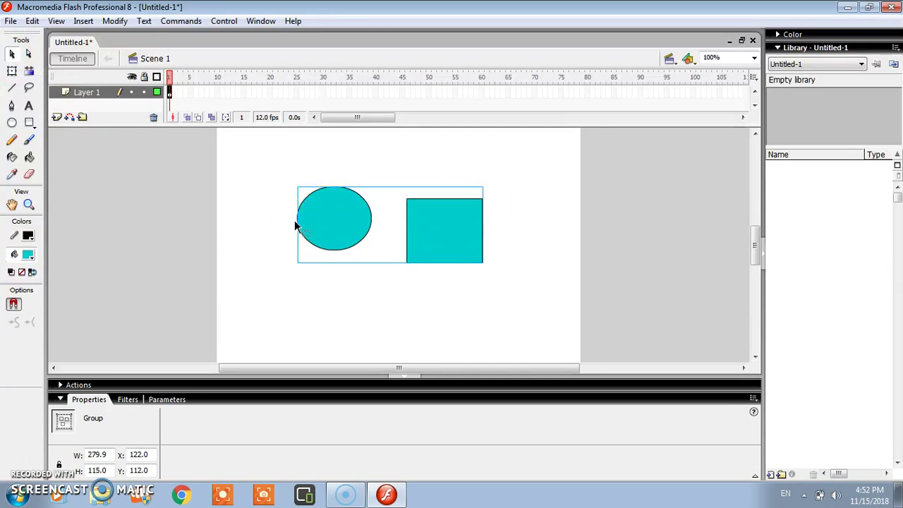
left_click(469, 209)
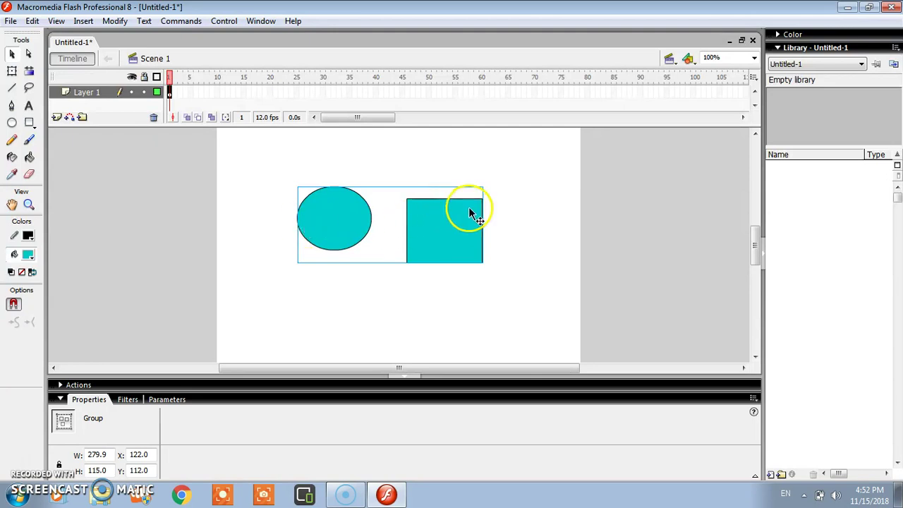
left_click(388, 216)
left_click(339, 227)
left_click(464, 230)
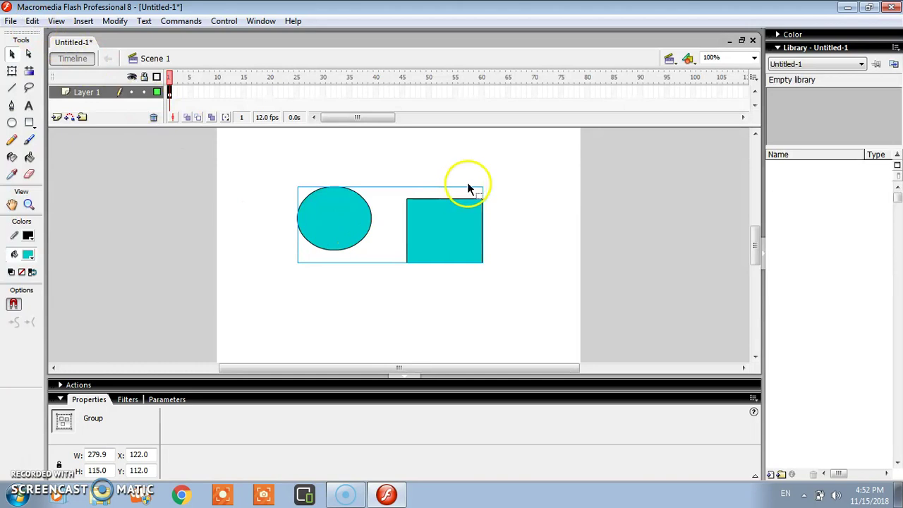
left_click(113, 22)
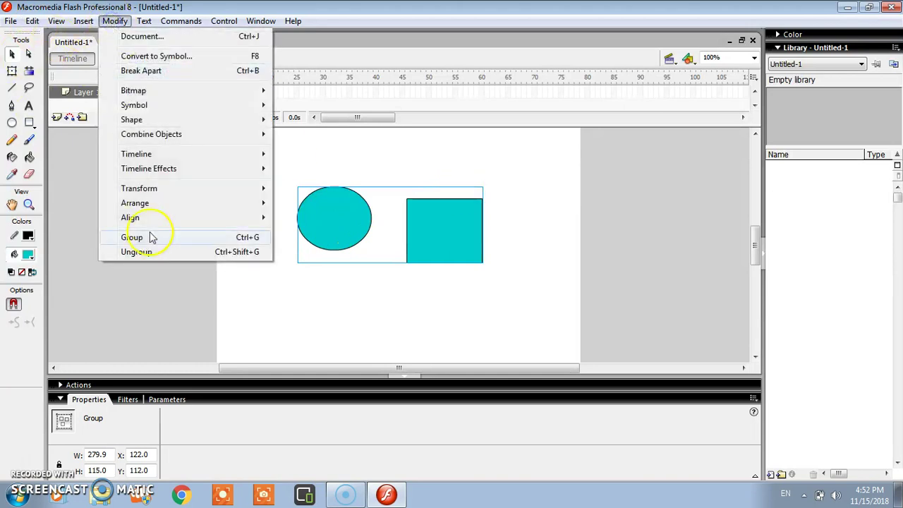
left_click(323, 301)
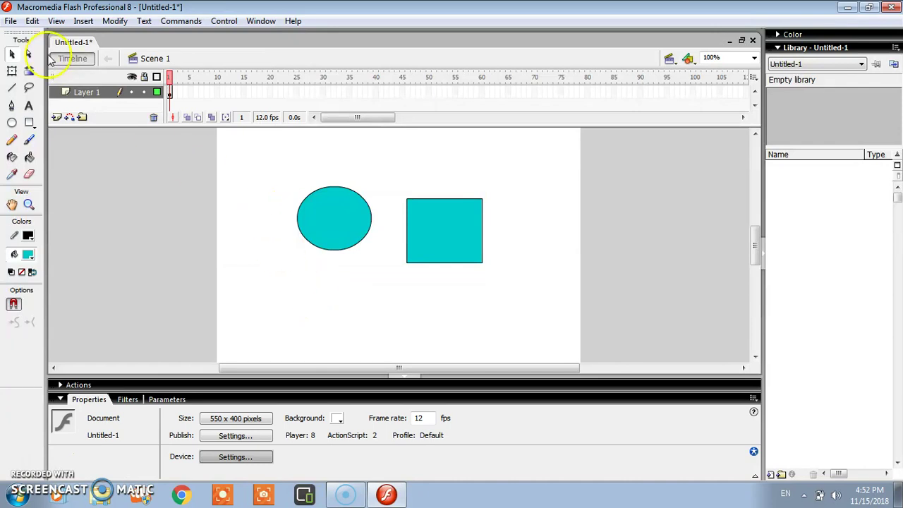
Select the circle-and-square group, then create the blank 550 x 400 document Untitled-4
left_click(13, 55)
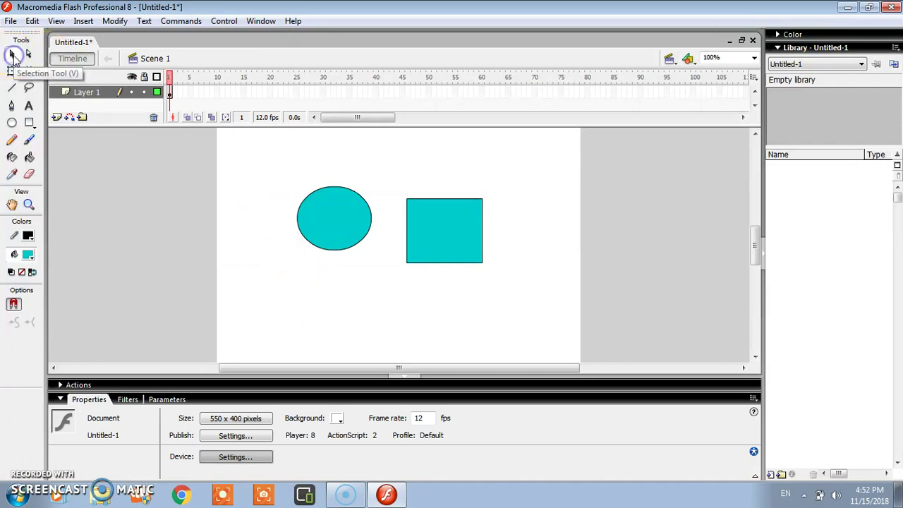
left_click(331, 200)
left_click(332, 206)
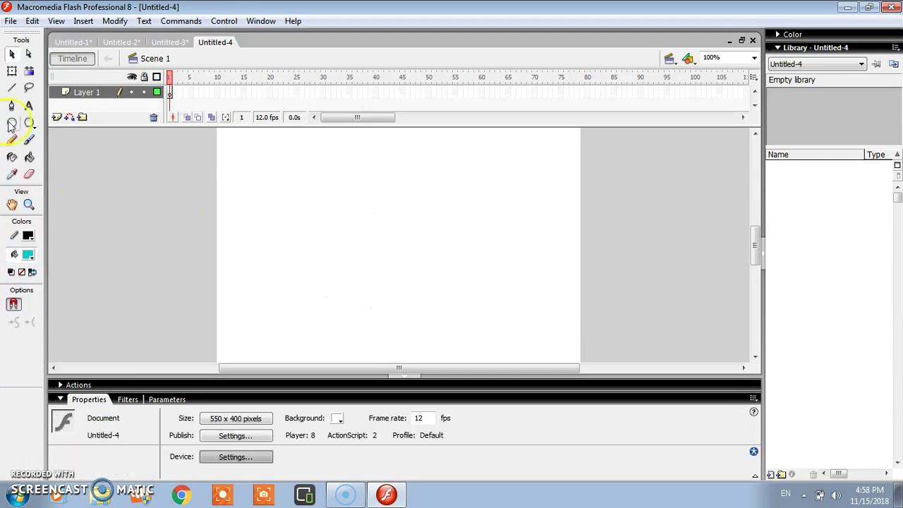
Draw a cyan oval on Layer 1's first frame and add a blank keyframe at frame 69
left_click(12, 123)
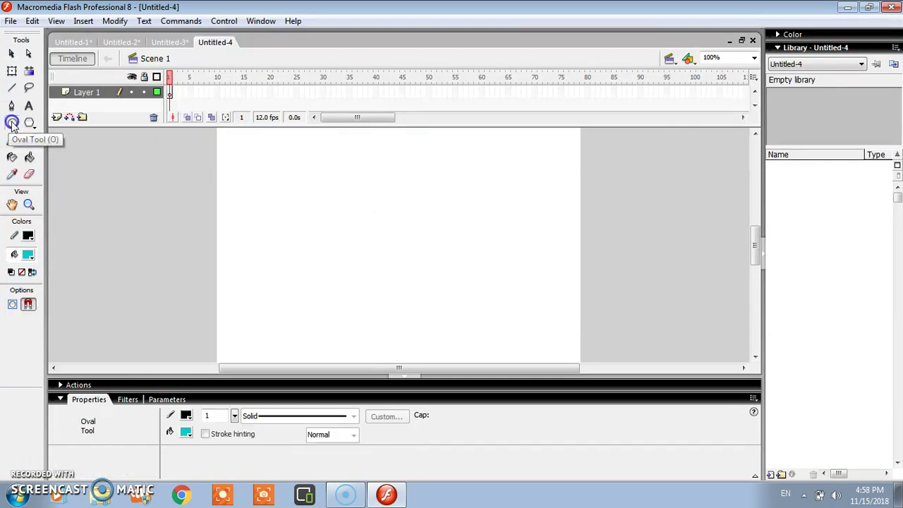
left_click_drag(244, 230, 329, 295)
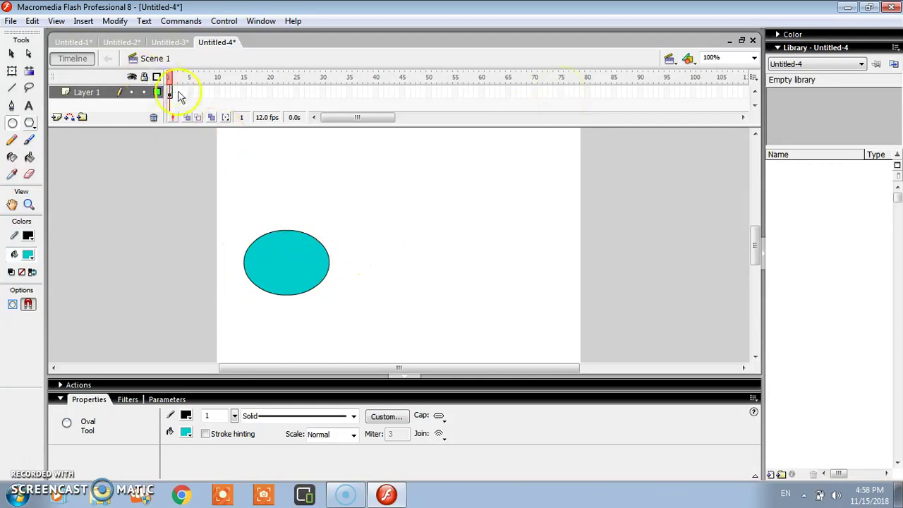
left_click(531, 94)
right_click(531, 96)
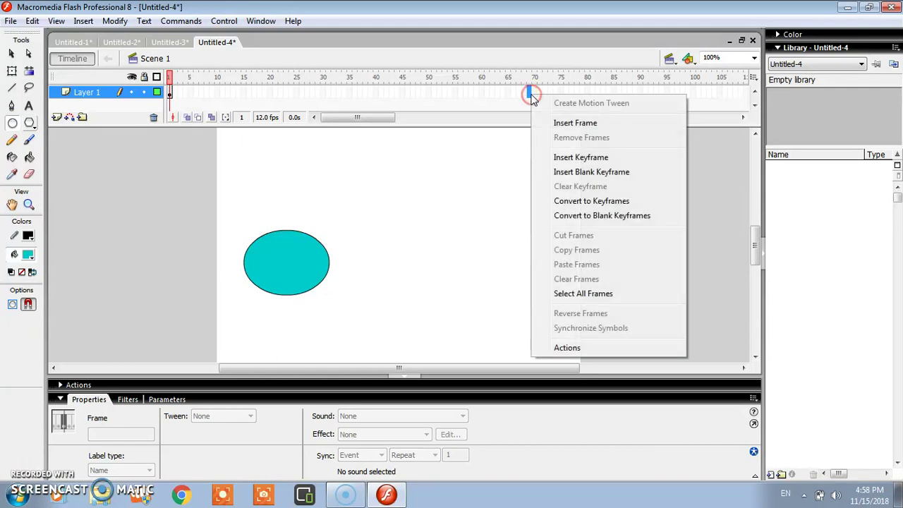
left_click(601, 173)
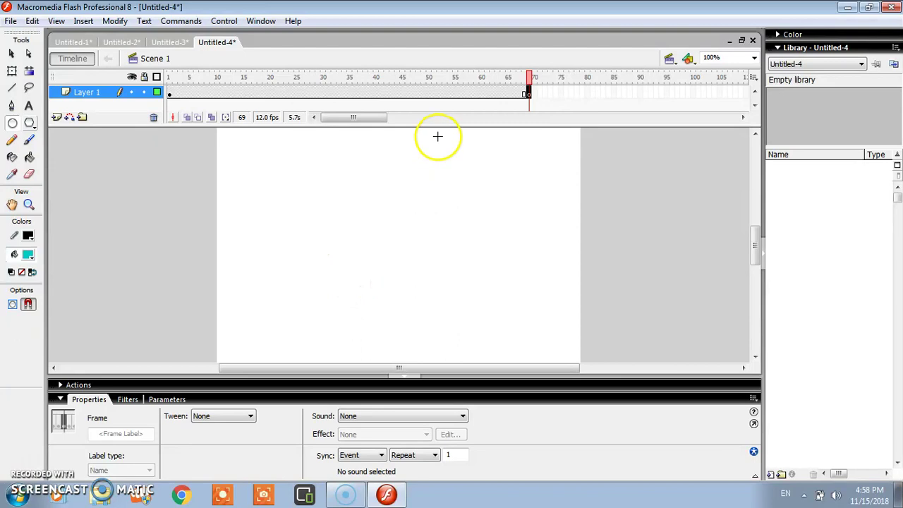
Set the PolyStar tool to a 12-sided polygon and draw a large cyan one on frame 69
left_click(29, 124)
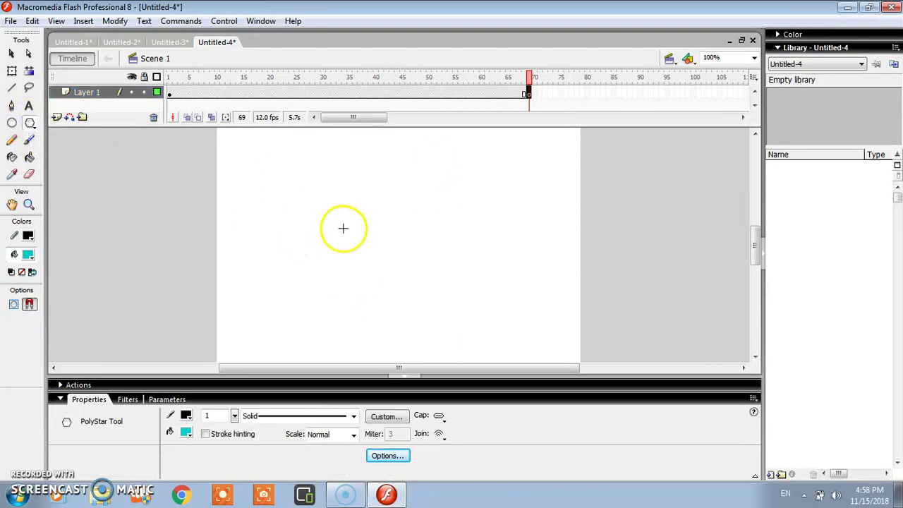
mouse_move(342, 228)
left_mouse_down()
mouse_move(461, 296)
mouse_move(424, 270)
left_mouse_up()
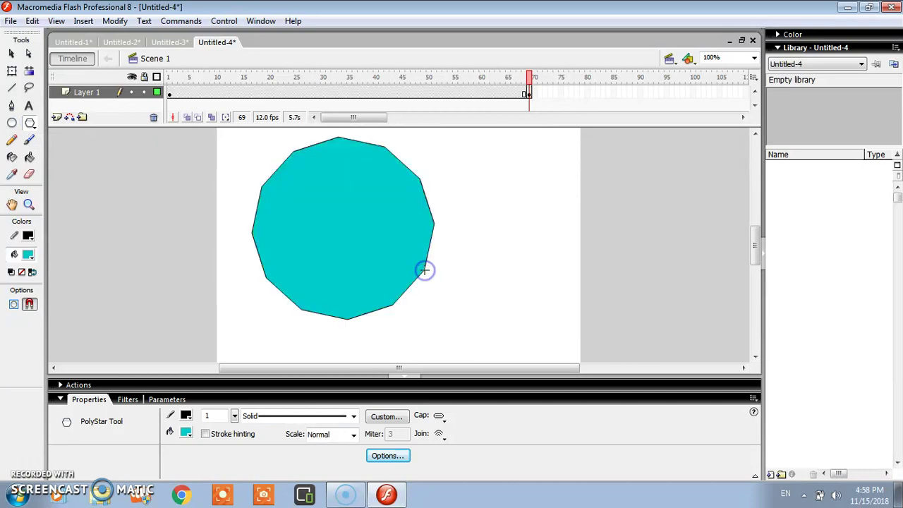
left_click(395, 456)
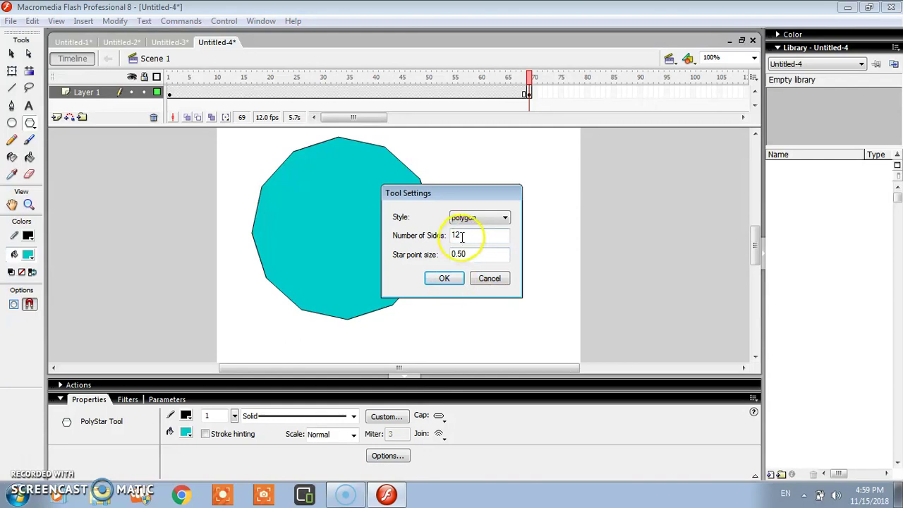
left_click(443, 278)
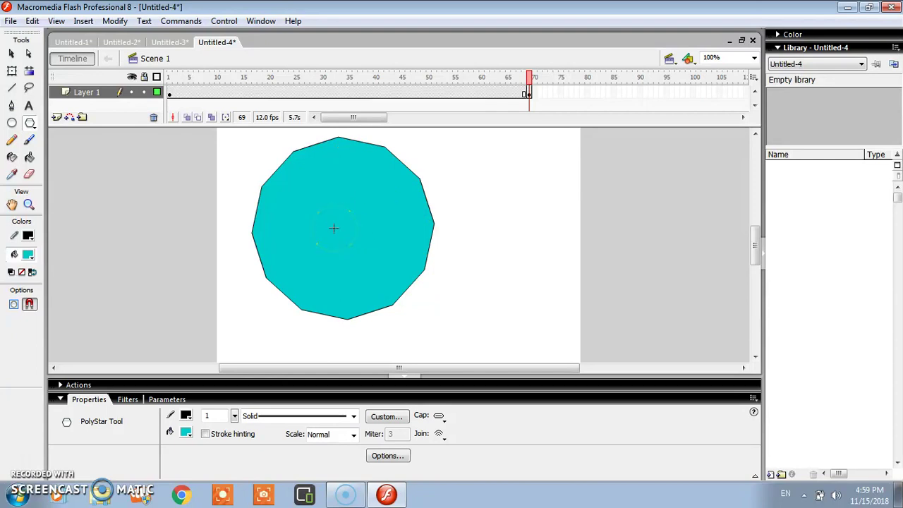
left_click(328, 227)
left_click(346, 93)
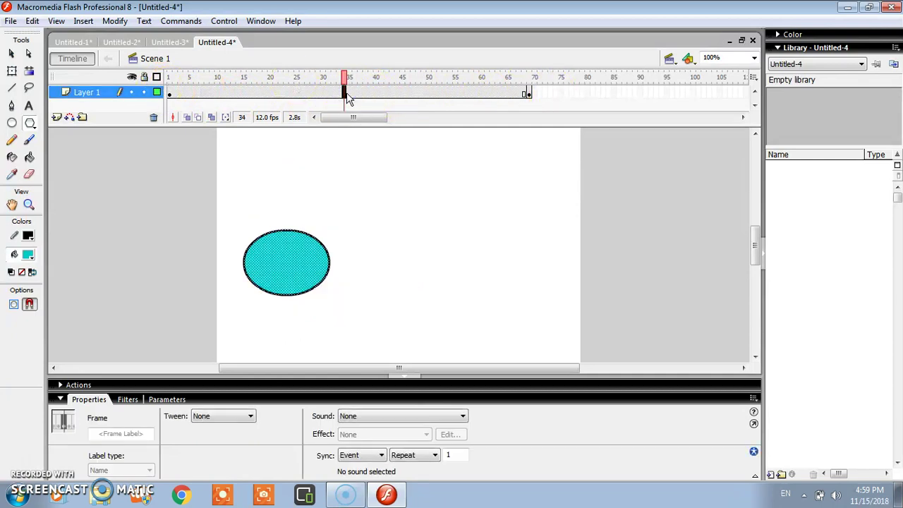
Set the in-between frames' Tween to Shape, then return to frame 1 and play
left_click(252, 417)
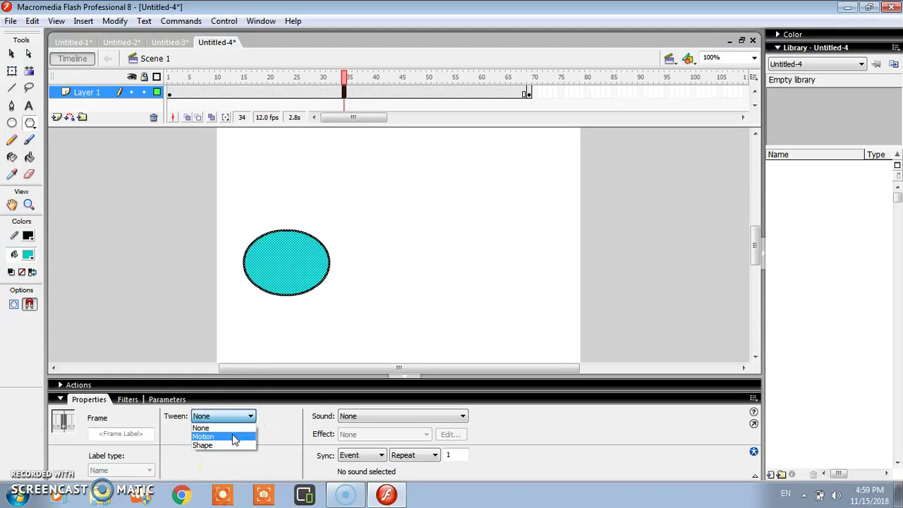
left_click(234, 428)
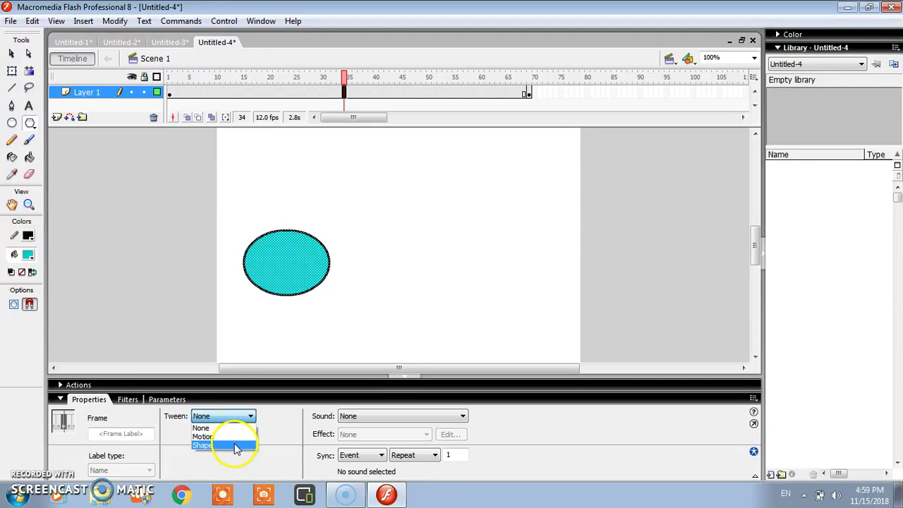
left_click(237, 446)
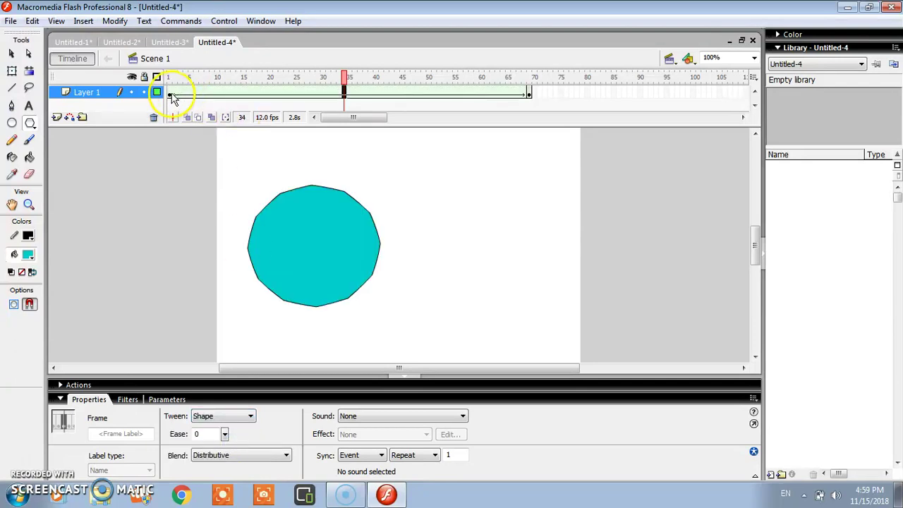
left_click(171, 94)
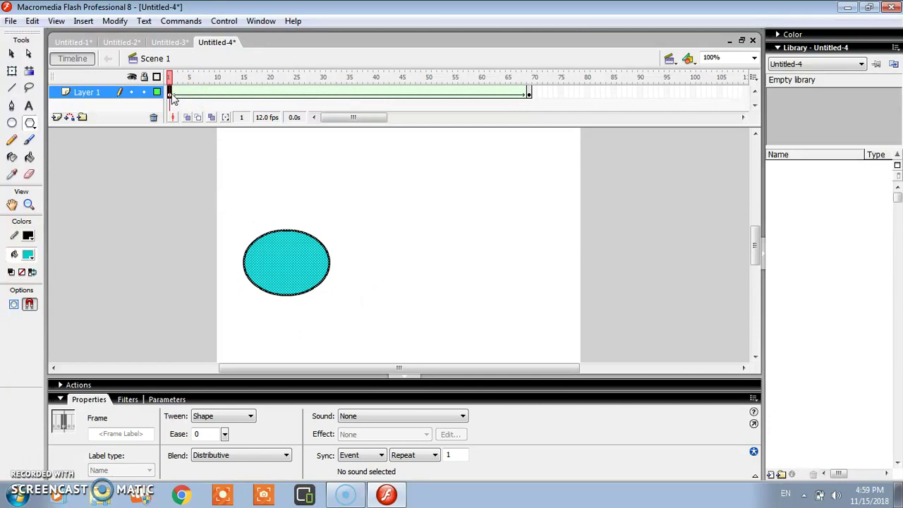
key("Return")
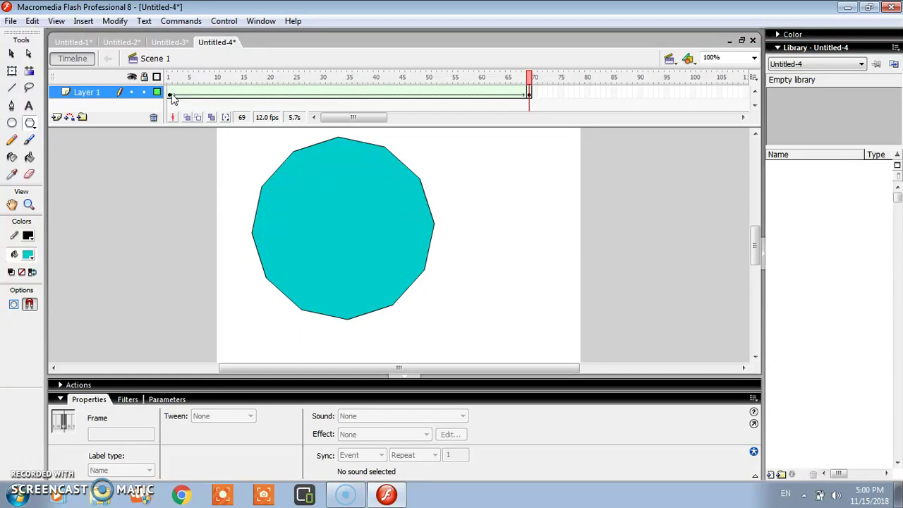
key("ctrl+Return")
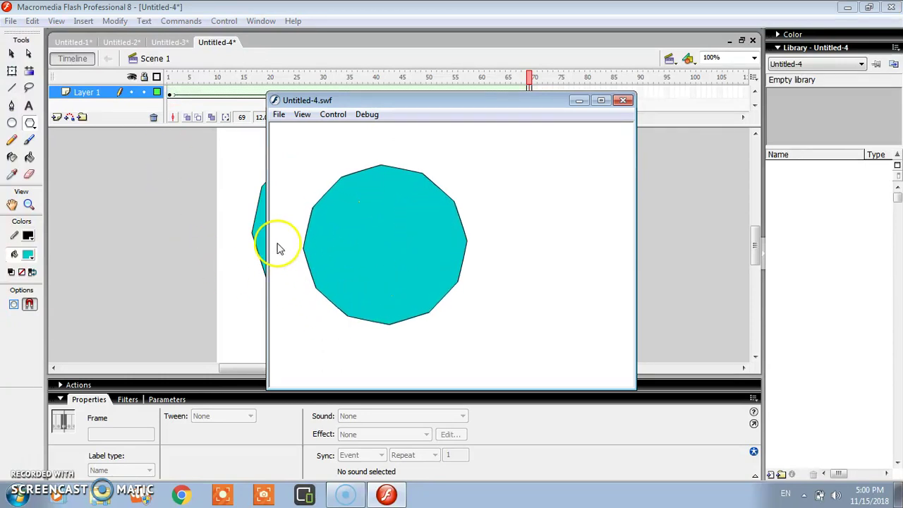
left_click(623, 100)
left_click(241, 225)
left_click(172, 95)
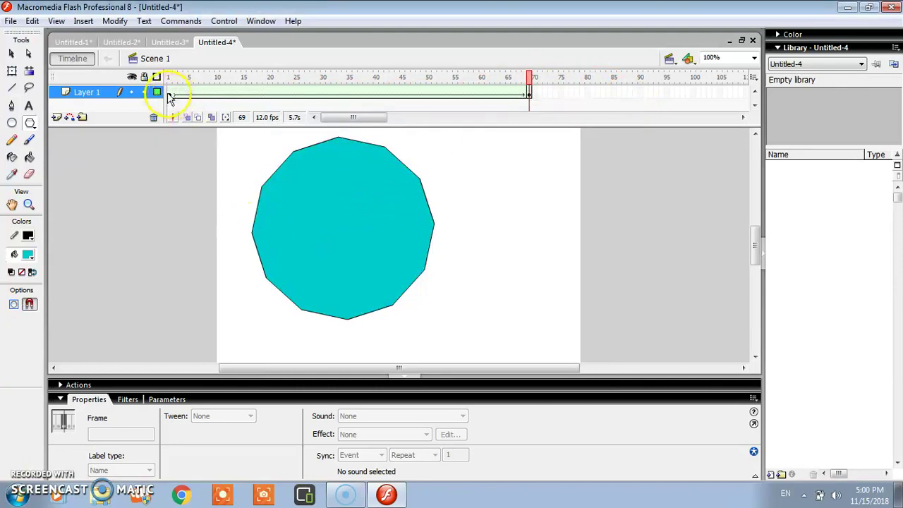
left_click(171, 96)
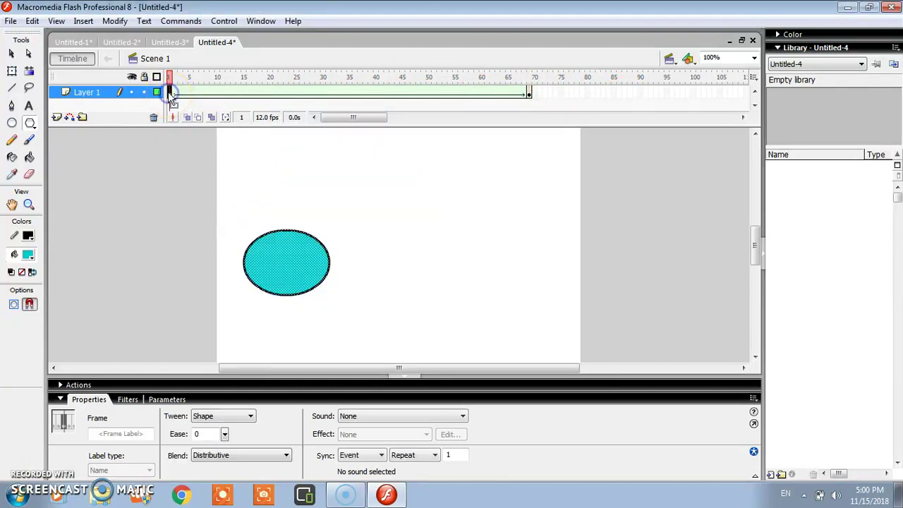
Play the oval-to-12-sided-polygon morph through frame 69, then click around the stage
key("Return")
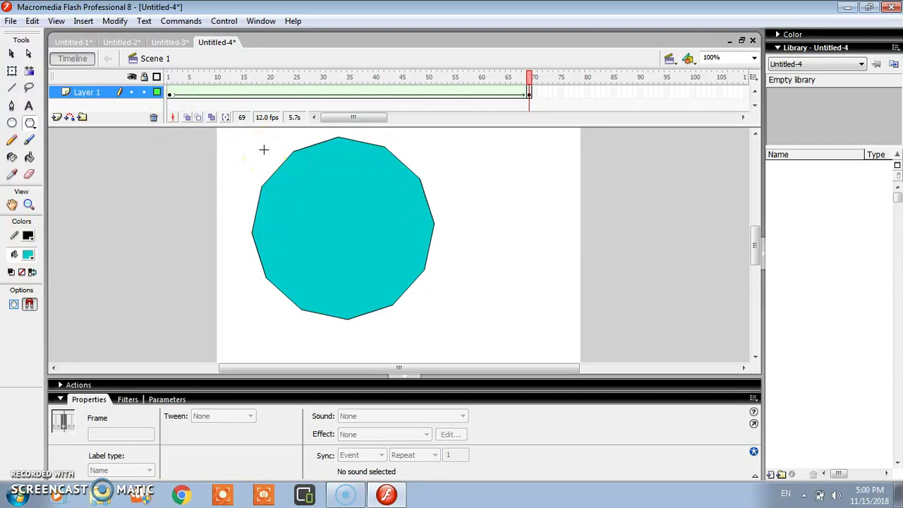
left_click(278, 152)
left_click(456, 243)
left_click(371, 204)
left_click(389, 239)
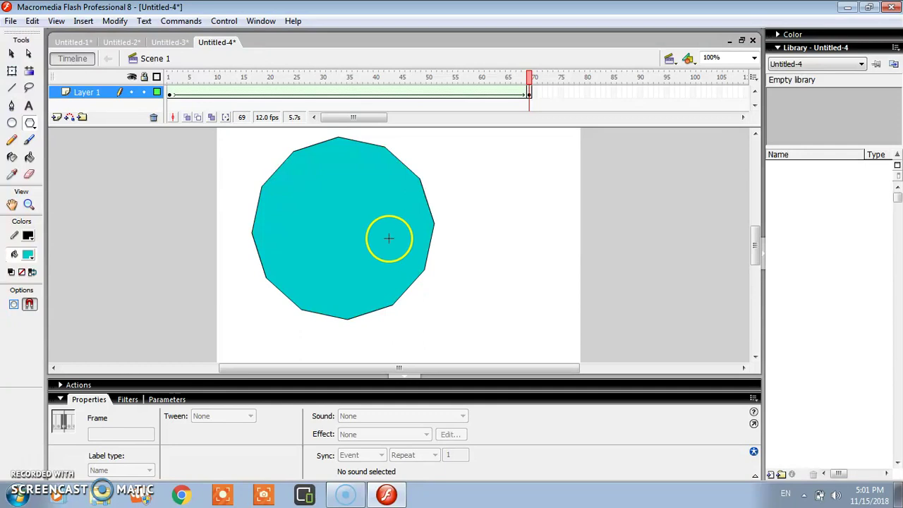